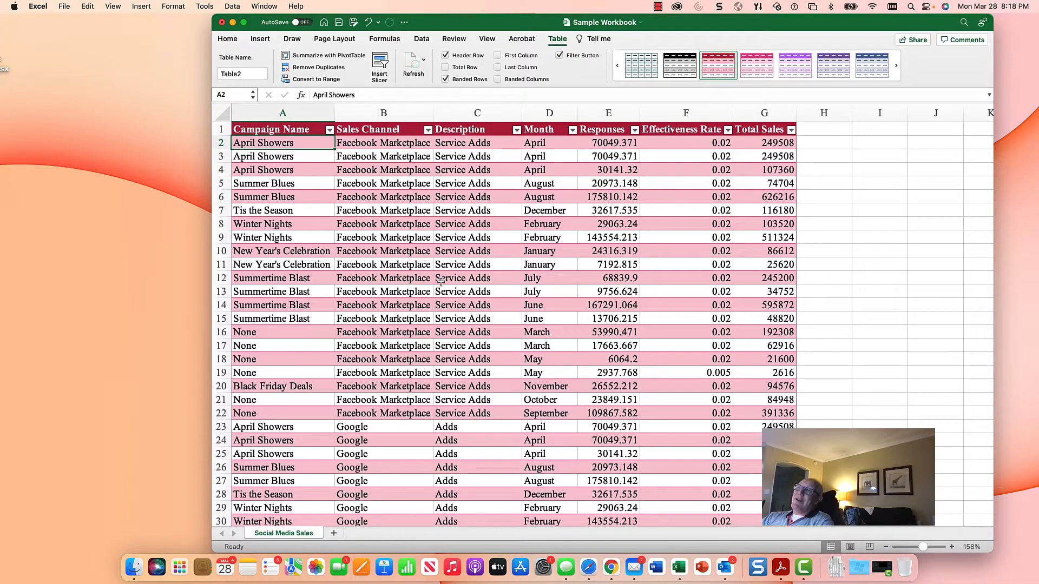
# Step: Sort the table by Campaign Name in ascending order
pyautogui.scroll(-10, 398, 238)
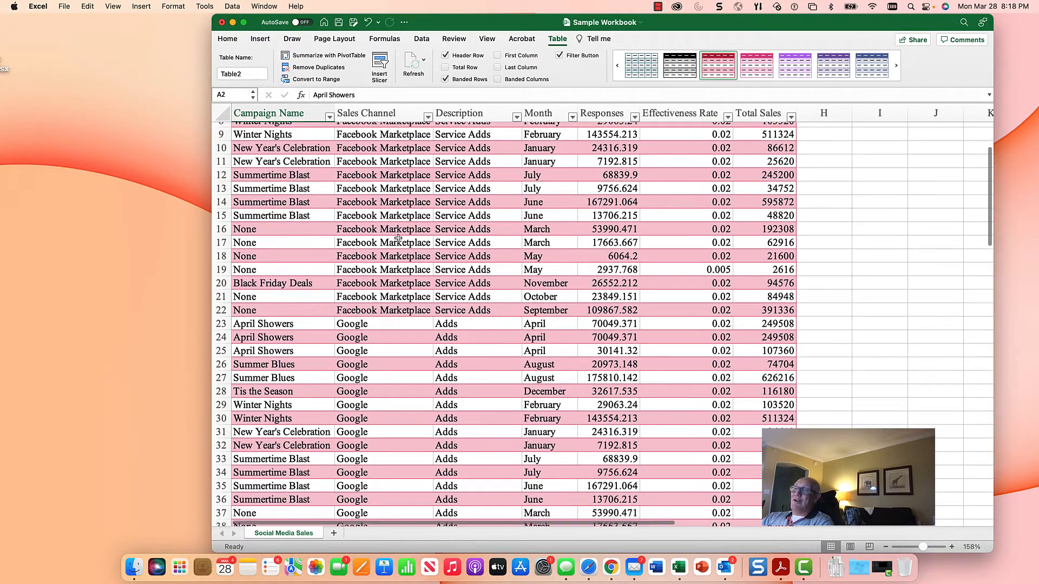
pyautogui.scroll(-11, 406, 235)
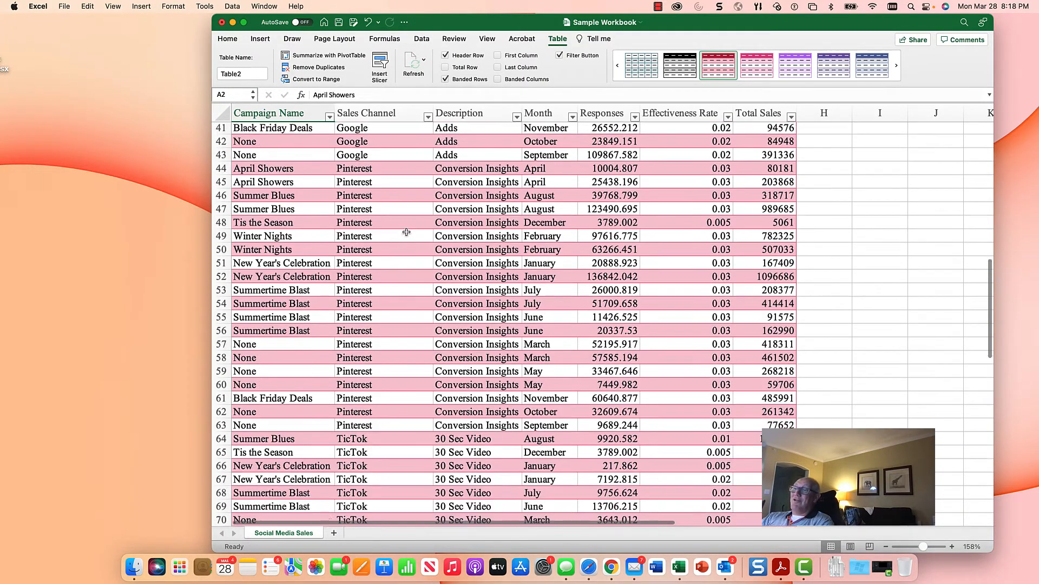
pyautogui.scroll(-8, 405, 238)
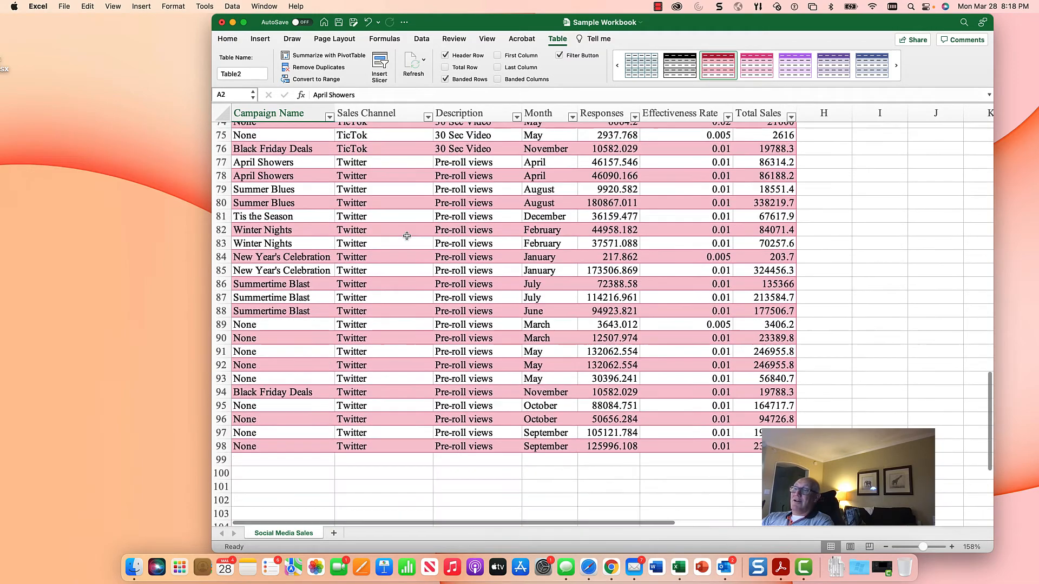
pyautogui.scroll(9, 407, 236)
pyautogui.scroll(20, 407, 234)
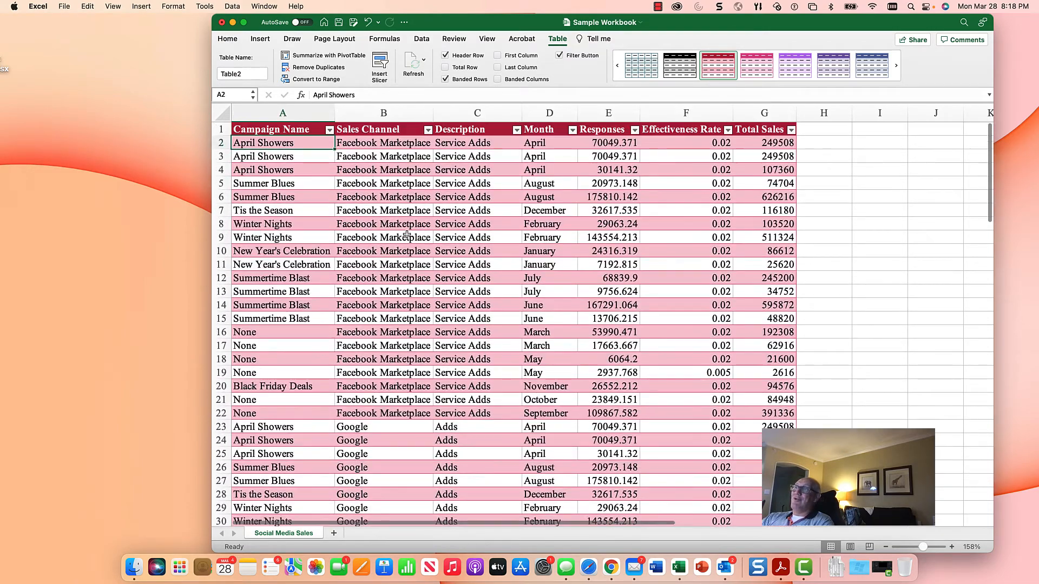
pyautogui.click(299, 161)
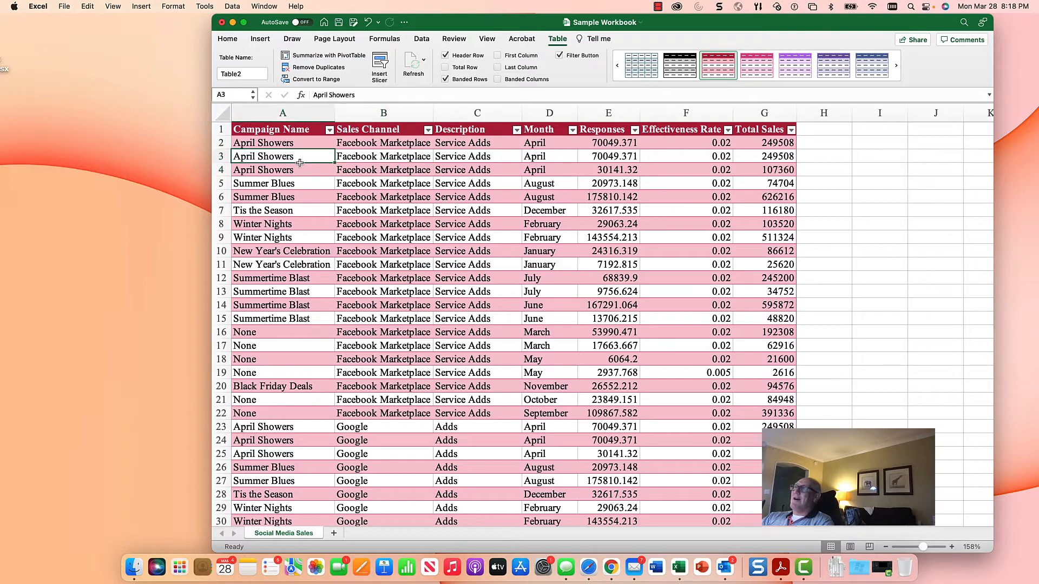
pyautogui.click(329, 130)
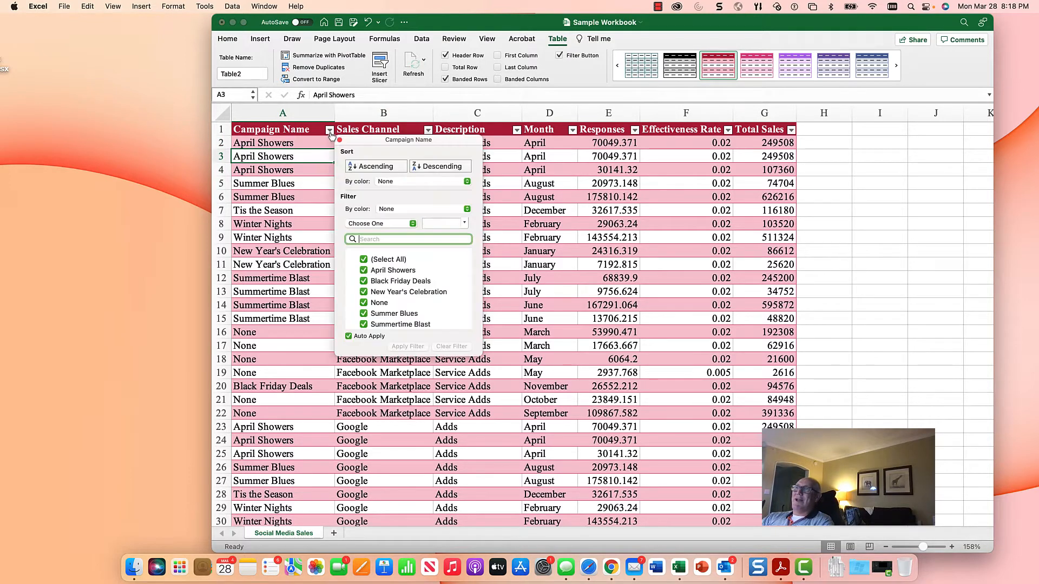
pyautogui.click(369, 166)
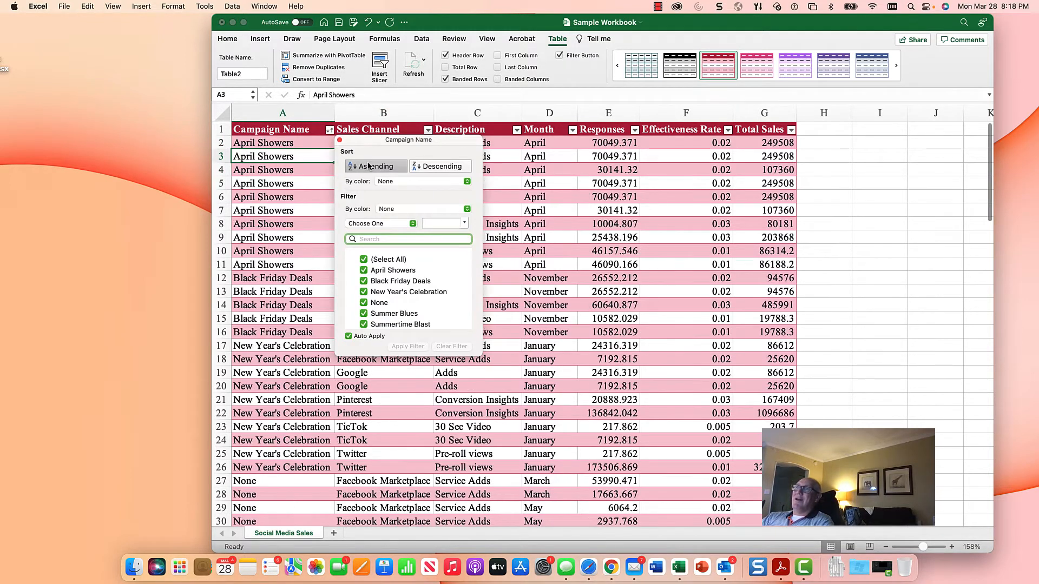
pyautogui.click(339, 140)
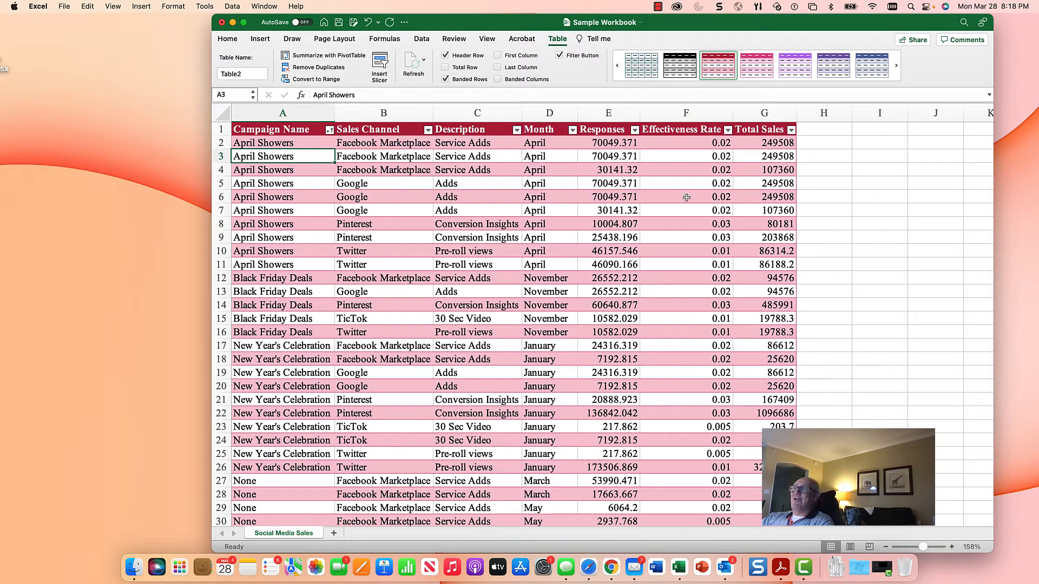
# Step: Sort the table by Month in ascending order
pyautogui.click(572, 131)
pyautogui.click(610, 167)
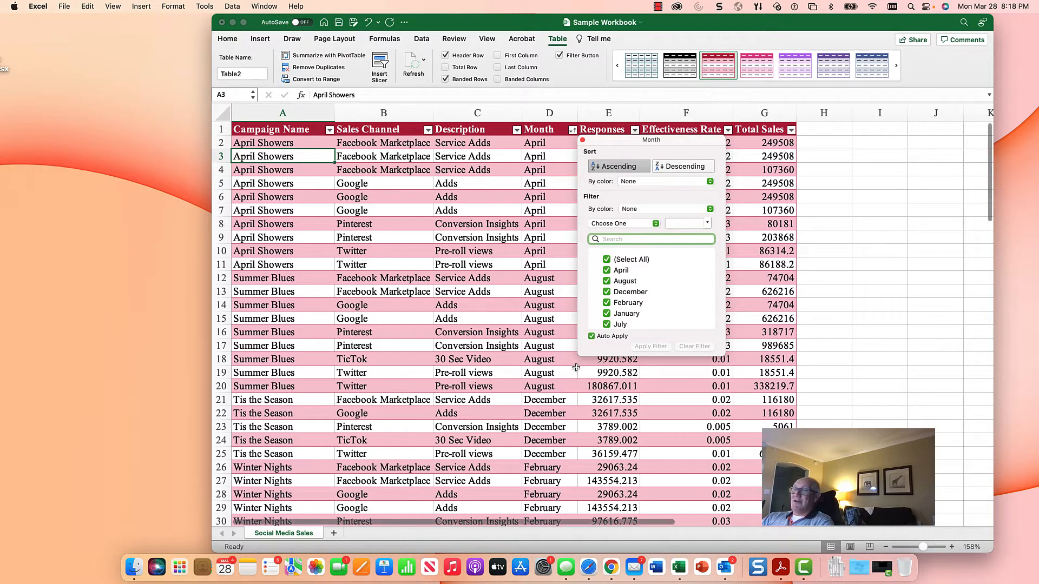
pyautogui.click(582, 140)
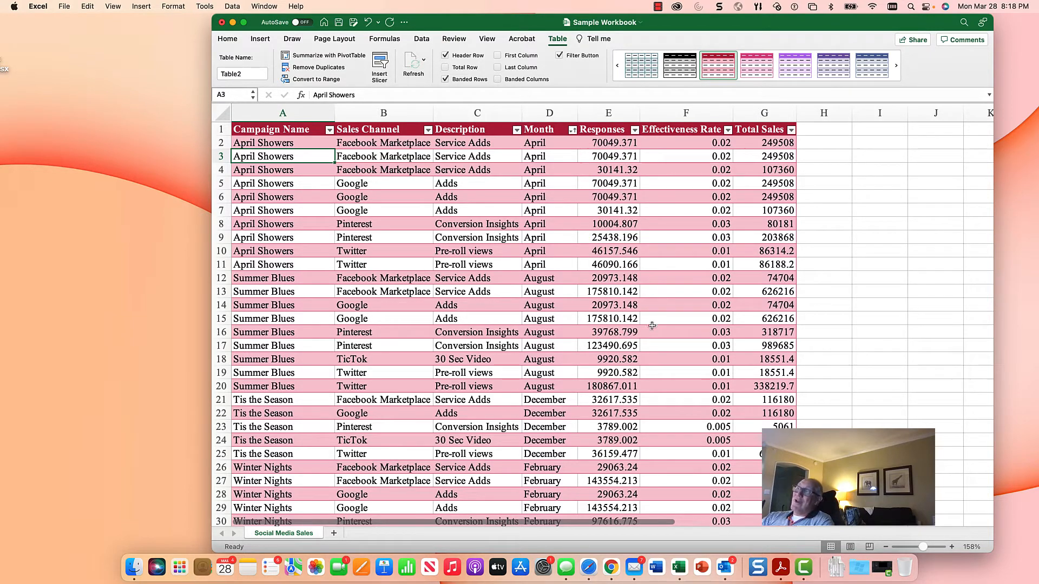
# Step: Undo the last table style change and convert the table to a normal range
pyautogui.press('super+z')
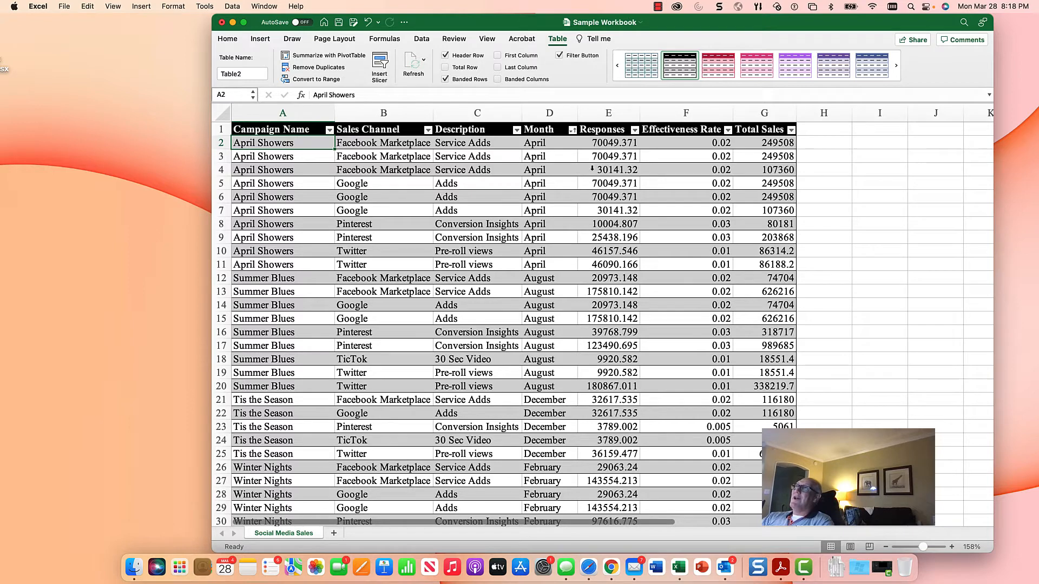
pyautogui.click(417, 41)
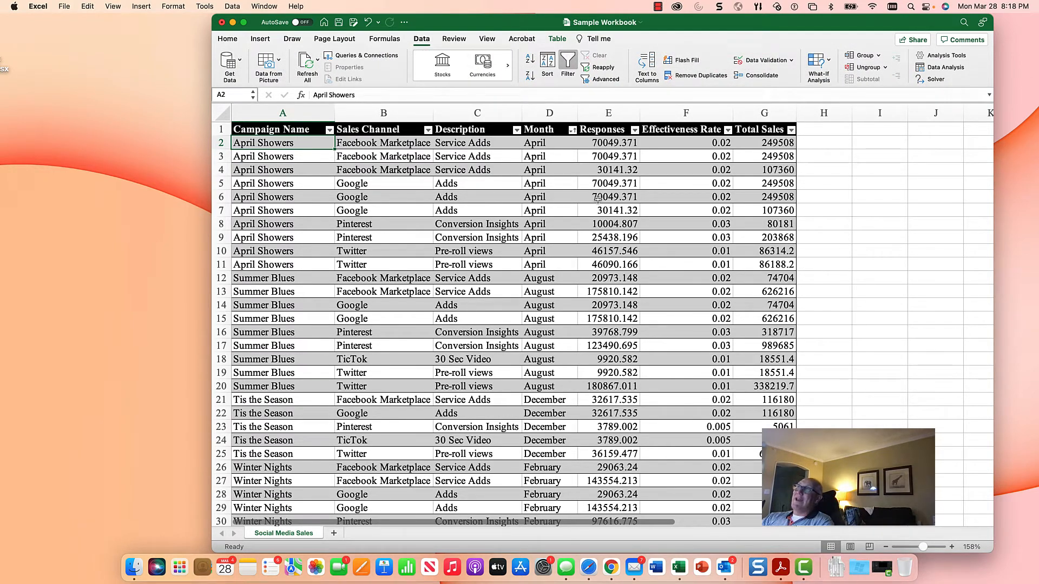
pyautogui.click(558, 37)
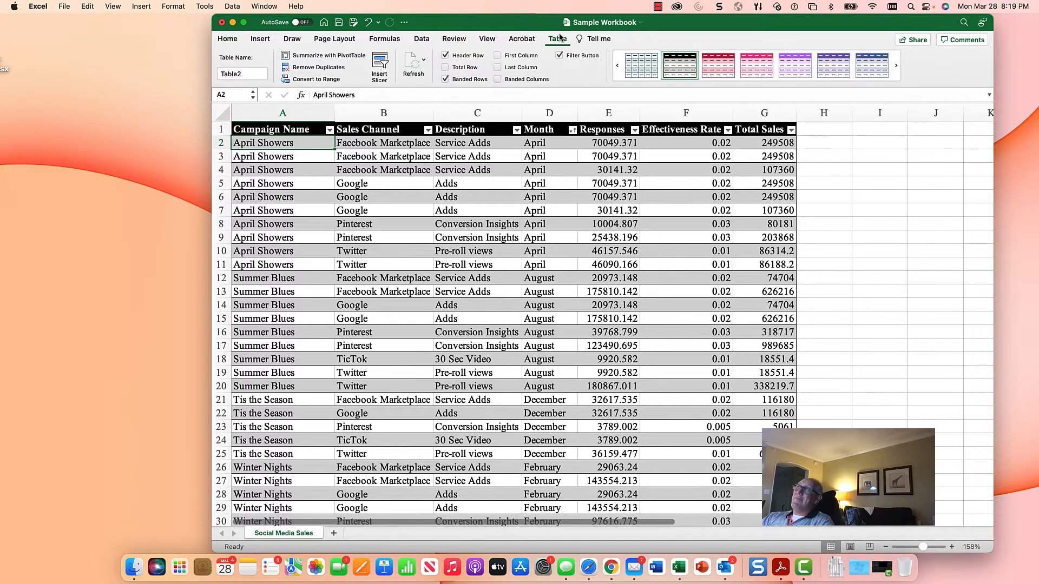
pyautogui.click(330, 80)
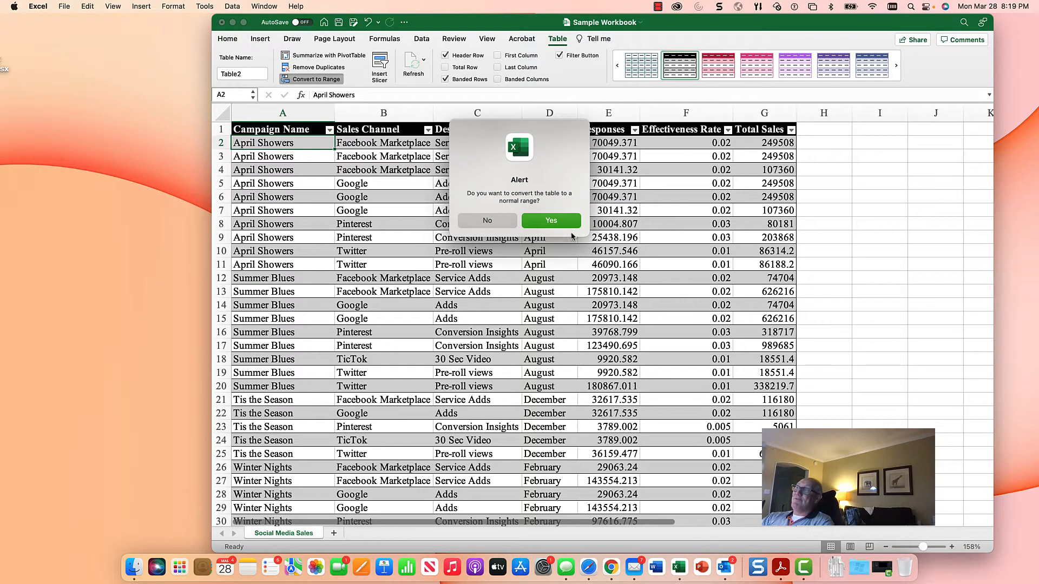
pyautogui.click(567, 224)
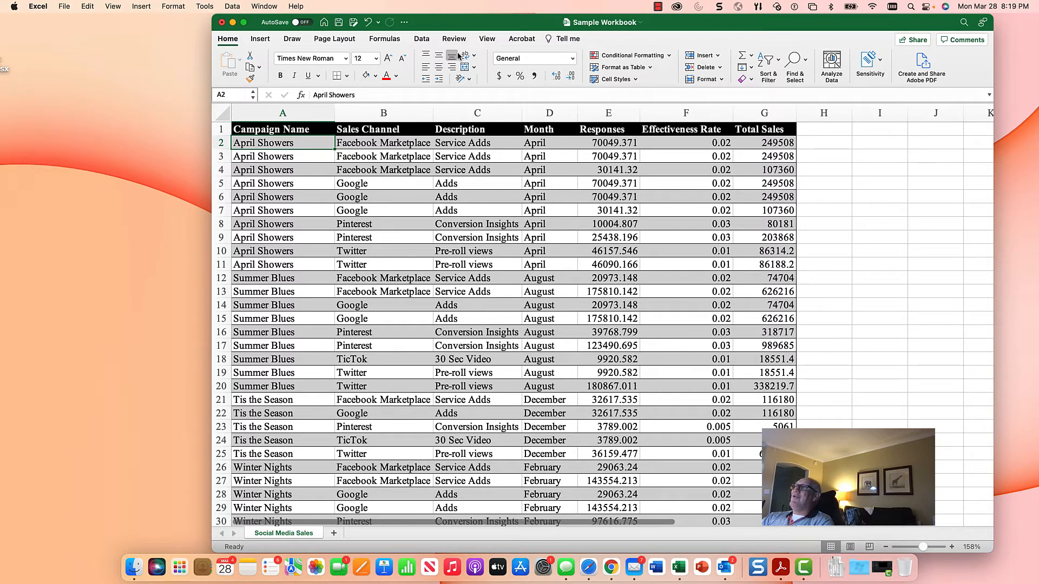
# Step: Start a custom sort of the data range with Campaign Name values, A to Z, as the first sort level
pyautogui.click(422, 38)
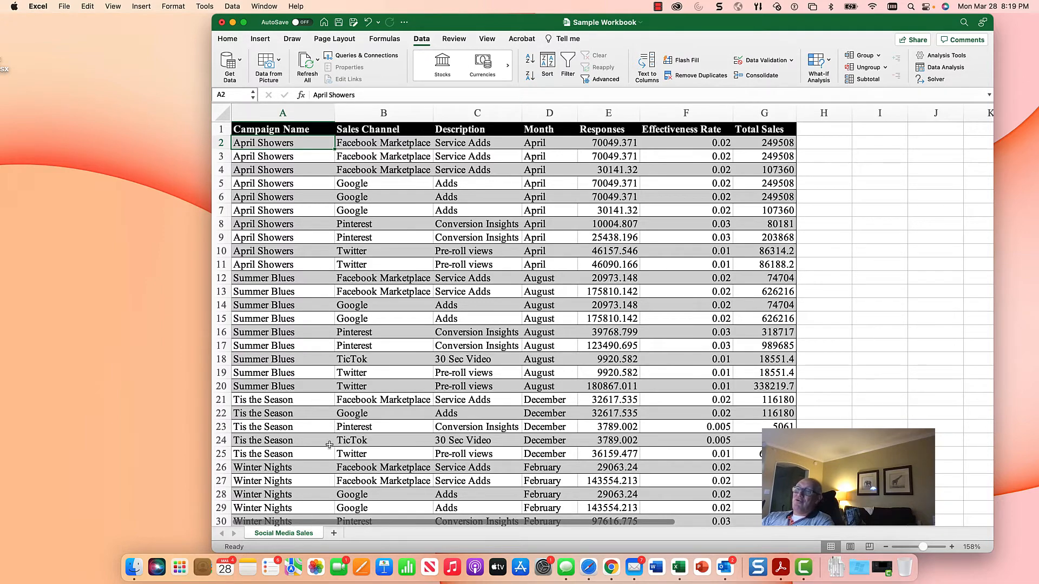
pyautogui.scroll(-3, 309, 436)
pyautogui.scroll(-10, 309, 436)
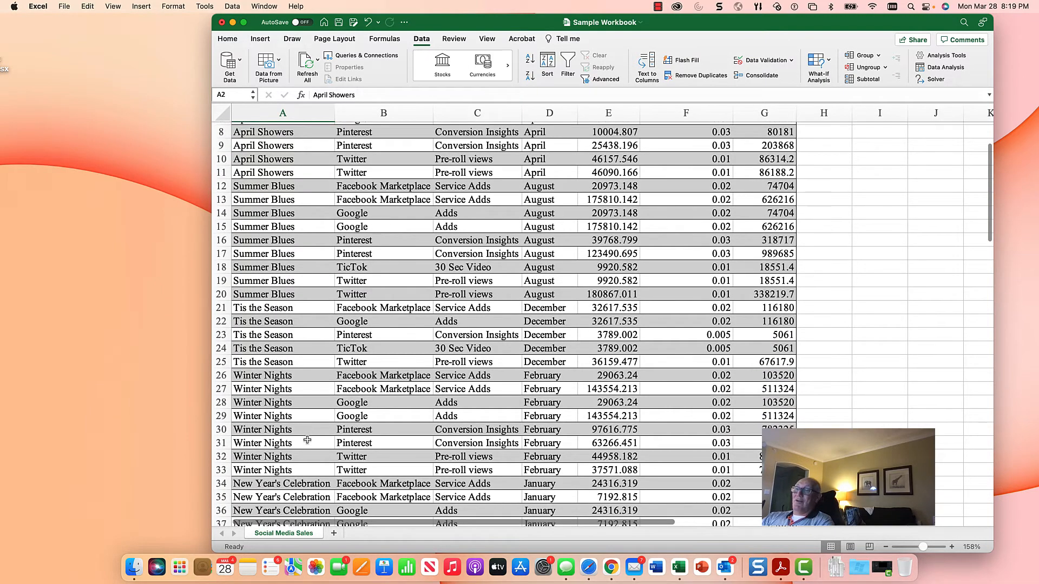
pyautogui.scroll(8, 312, 418)
pyautogui.scroll(6, 313, 418)
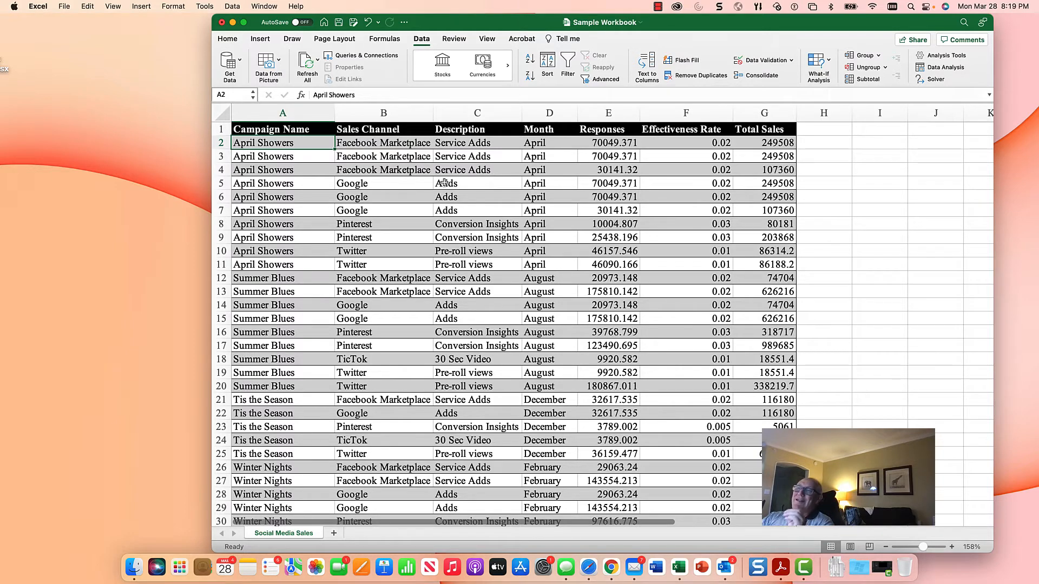
pyautogui.click(292, 130)
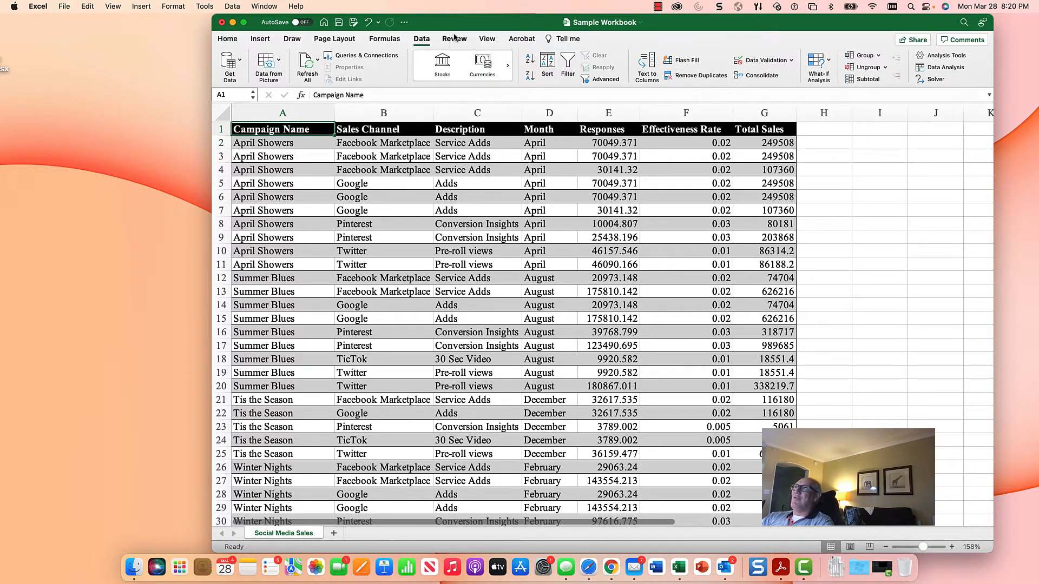
pyautogui.click(547, 63)
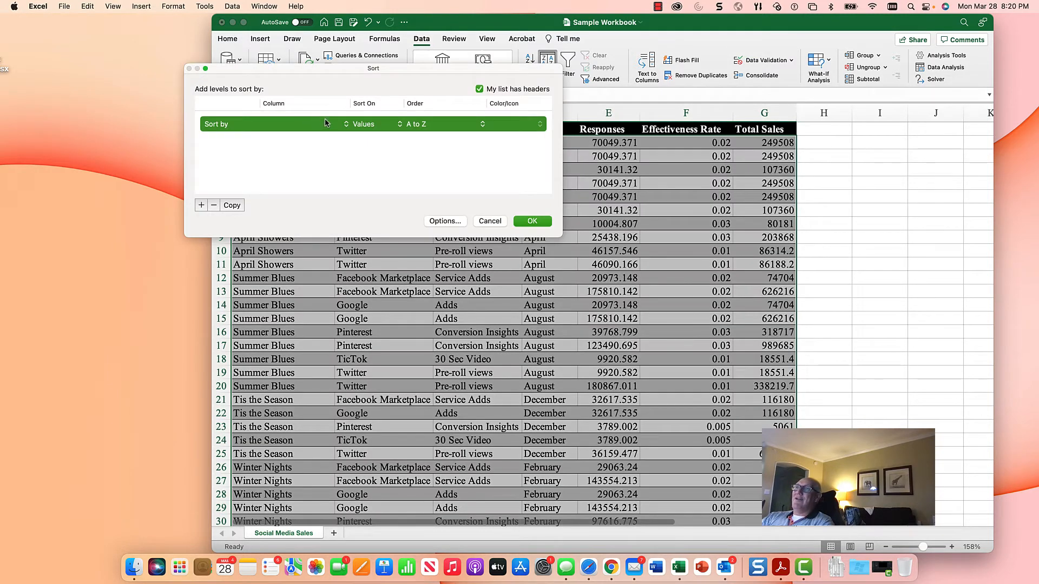
pyautogui.click(347, 126)
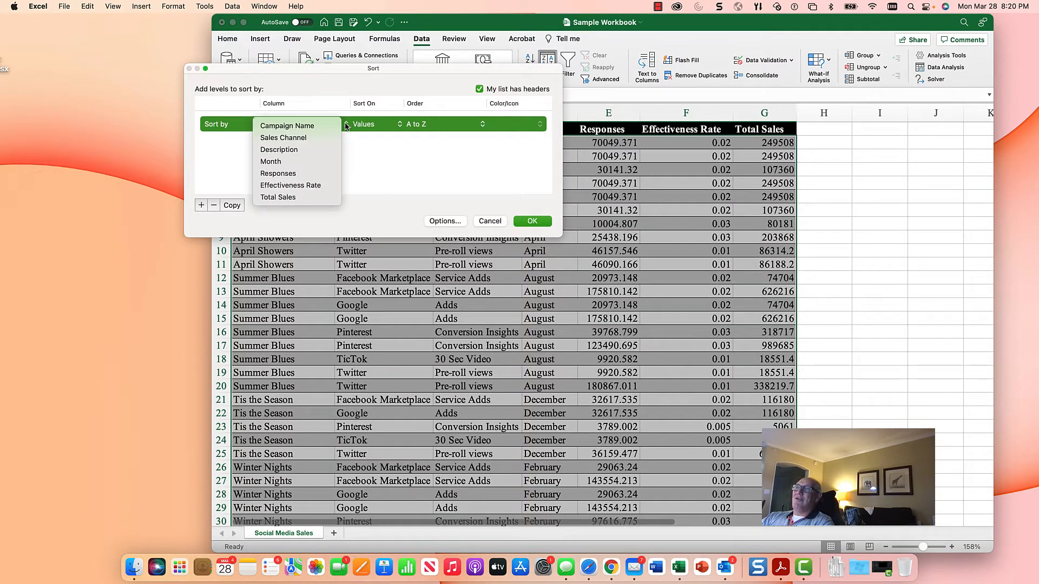
pyautogui.click(340, 126)
# Step: Add a second sort level on Sales Channel values, A to Z, and apply the sort
pyautogui.click(201, 205)
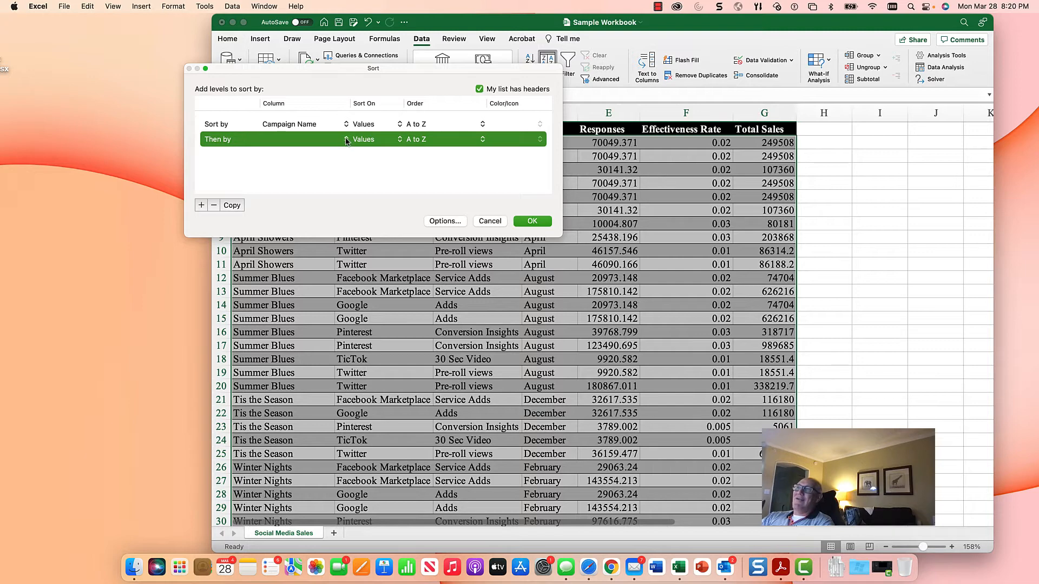
pyautogui.click(347, 142)
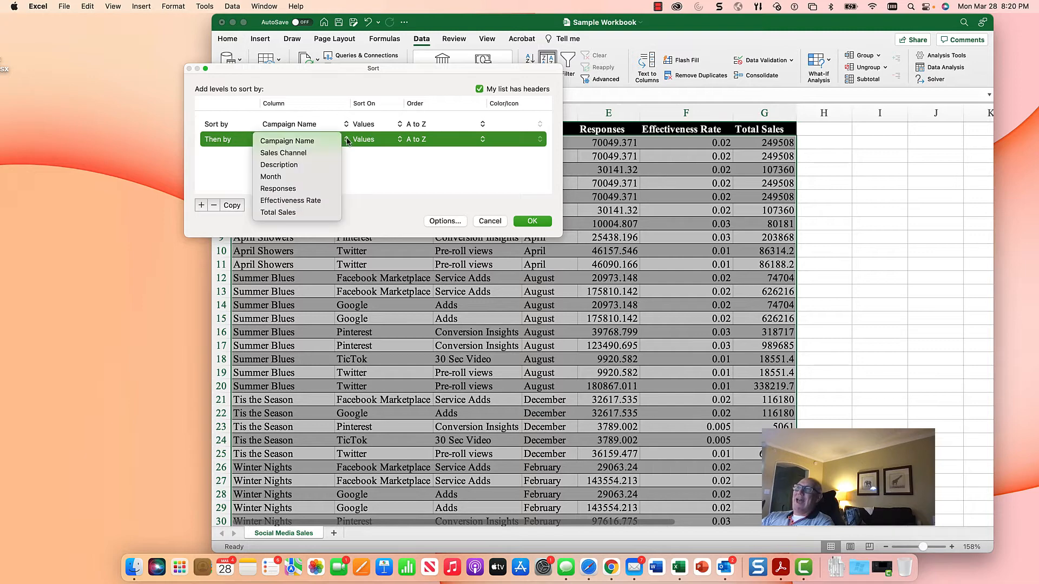
pyautogui.click(321, 153)
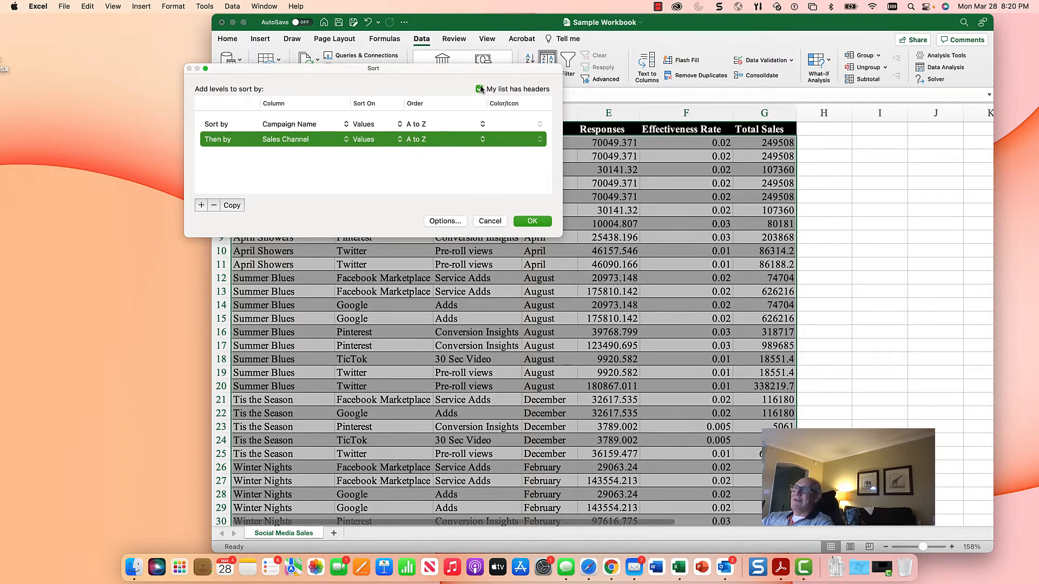
pyautogui.click(533, 222)
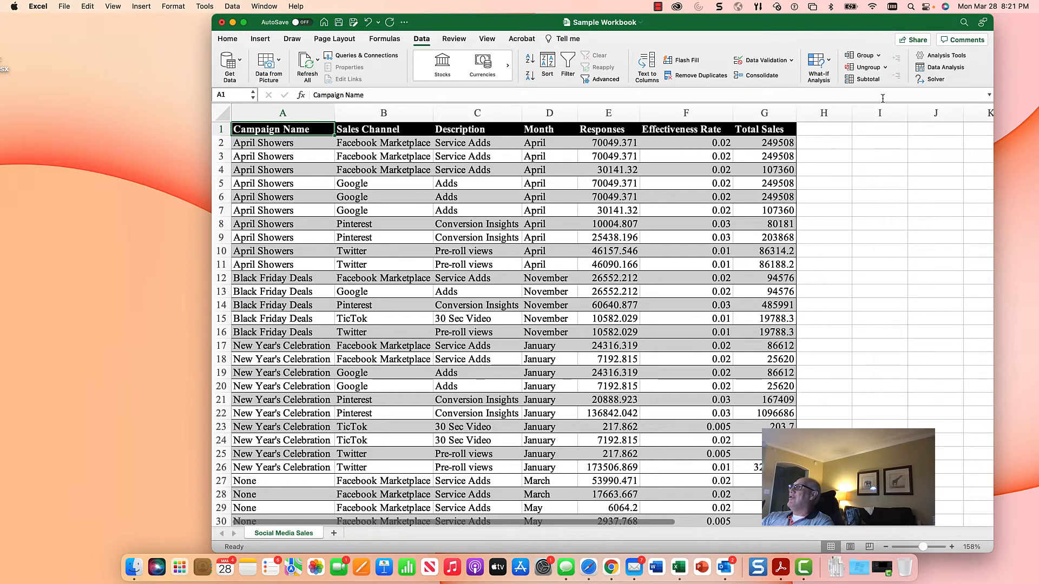
# Step: Add Sum subtotals of Total Sales at each change in Campaign Name, then view outline levels 1, 2 and 3
pyautogui.click(868, 79)
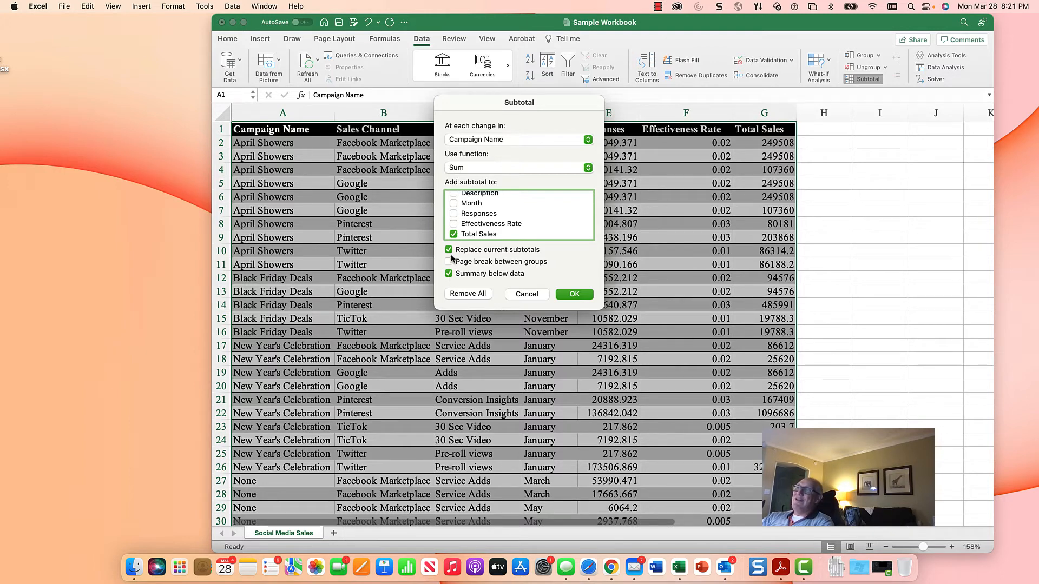
pyautogui.click(574, 294)
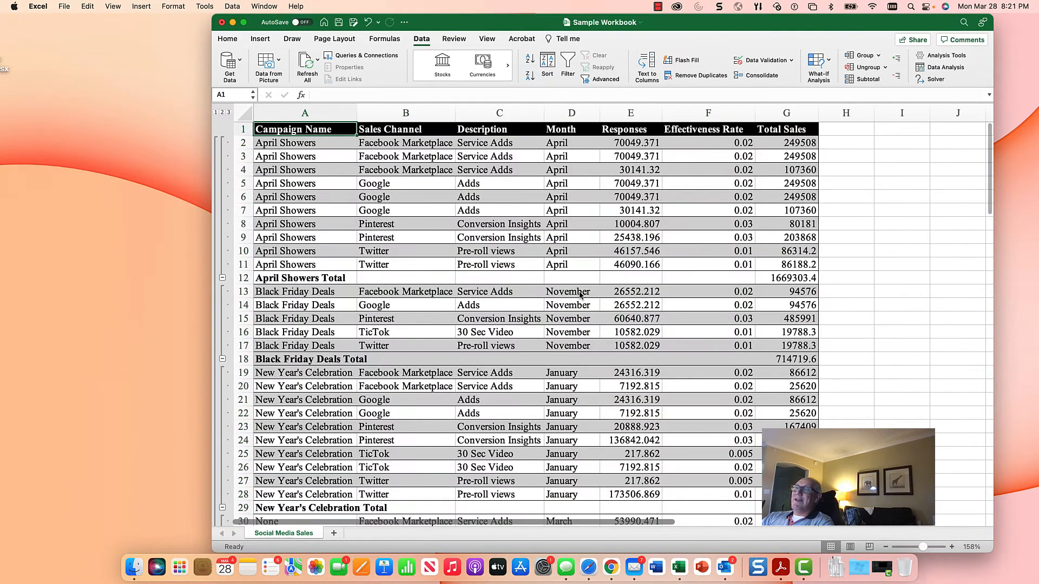
pyautogui.click(216, 112)
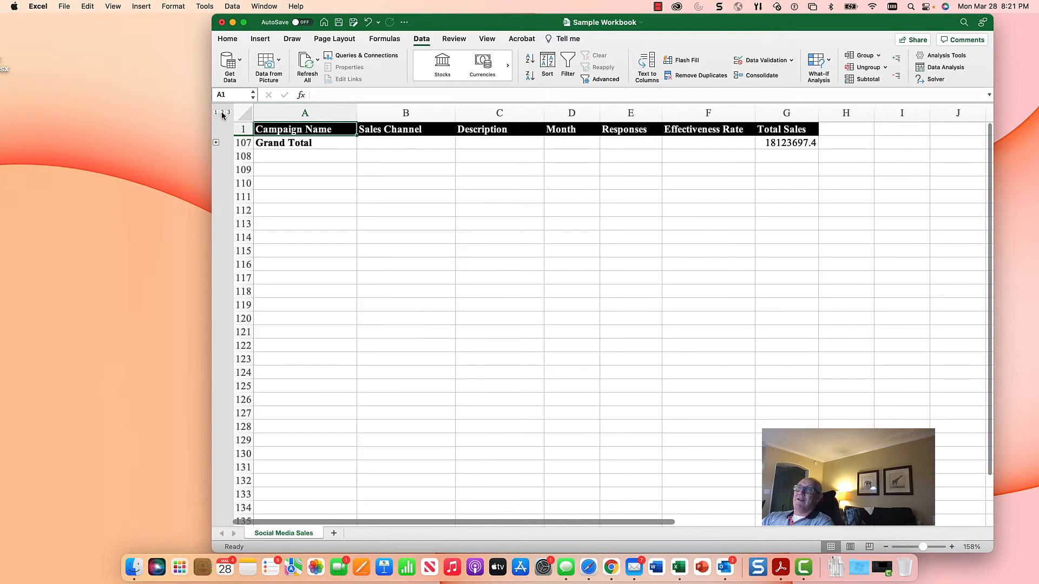
pyautogui.click(222, 113)
pyautogui.click(228, 113)
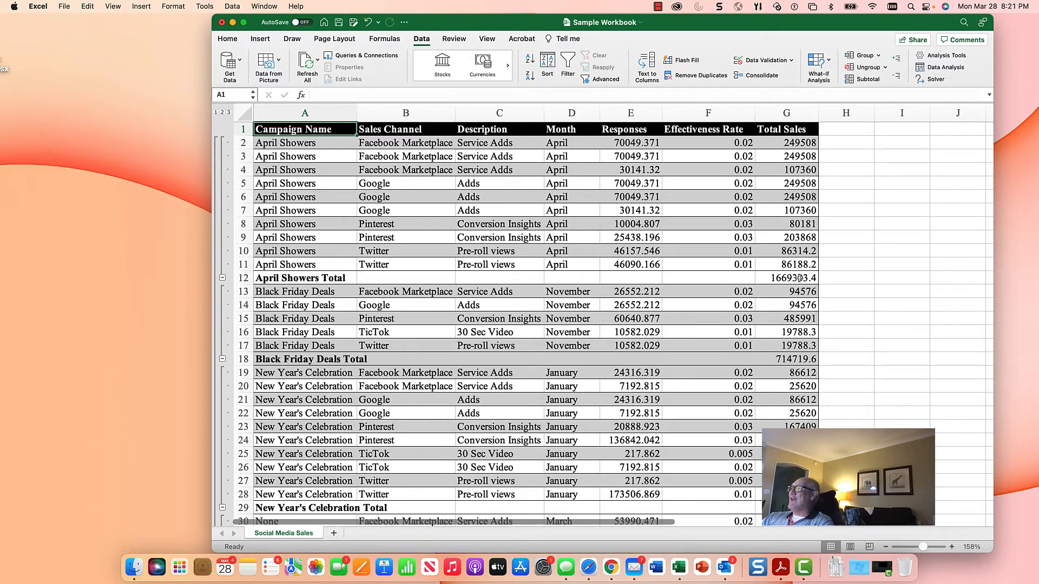
# Step: Format the Responses column with thousands separators and no decimal places
pyautogui.click(633, 112)
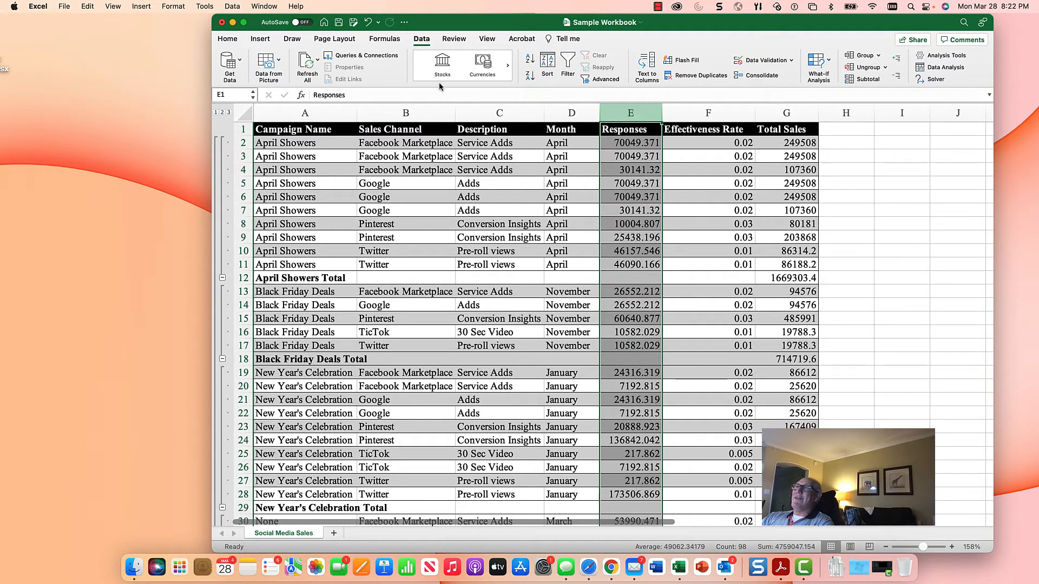
pyautogui.click(230, 41)
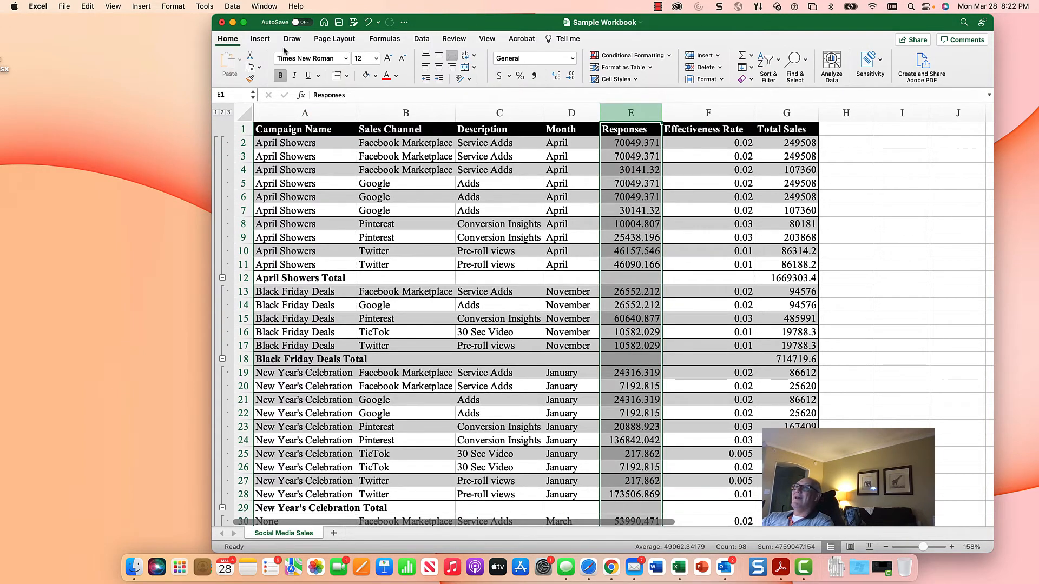
pyautogui.click(534, 76)
pyautogui.click(571, 77)
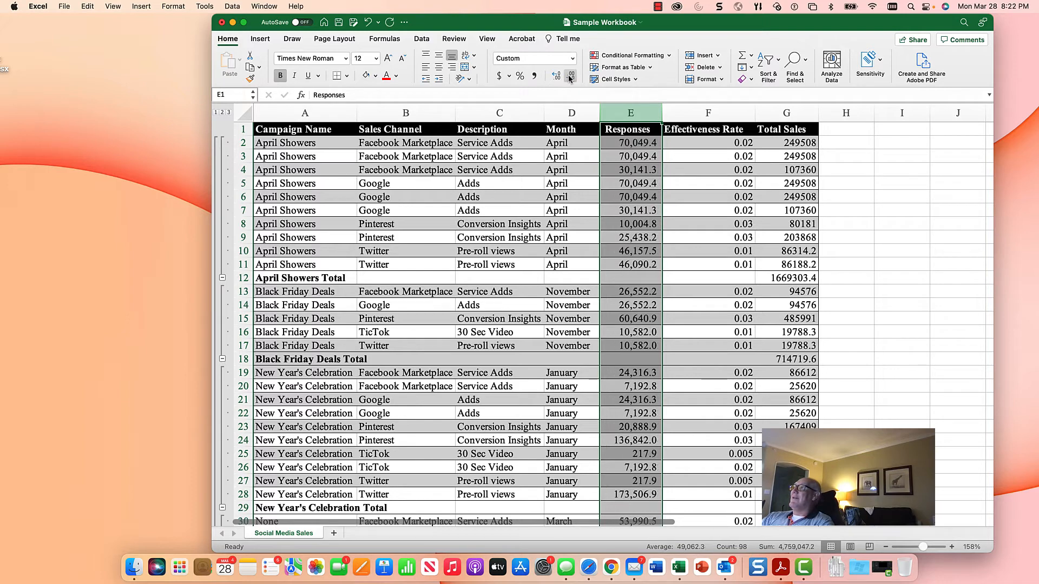
pyautogui.click(571, 77)
# Step: Format the Total Sales column in comma style with no decimal places
pyautogui.click(806, 112)
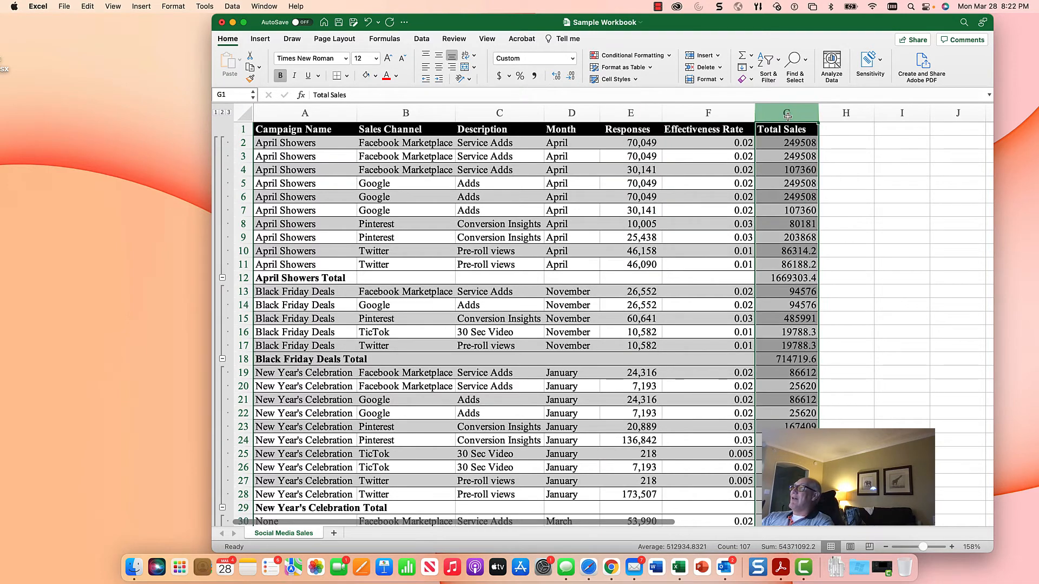
pyautogui.click(534, 76)
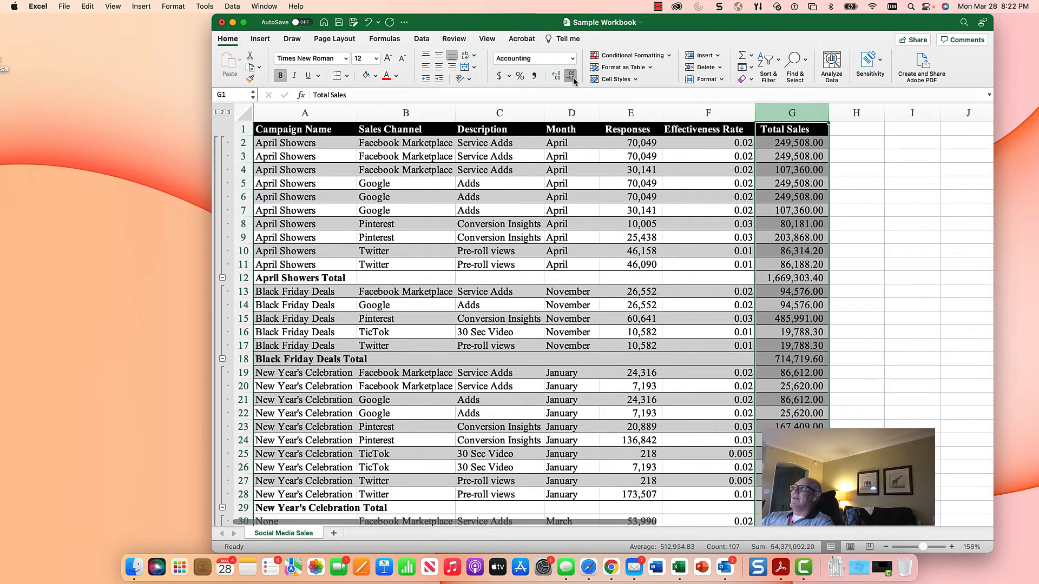
pyautogui.click(570, 77)
pyautogui.click(570, 77)
# Step: Format the Effectiveness Rate column as percentages with two decimal places
pyautogui.click(707, 112)
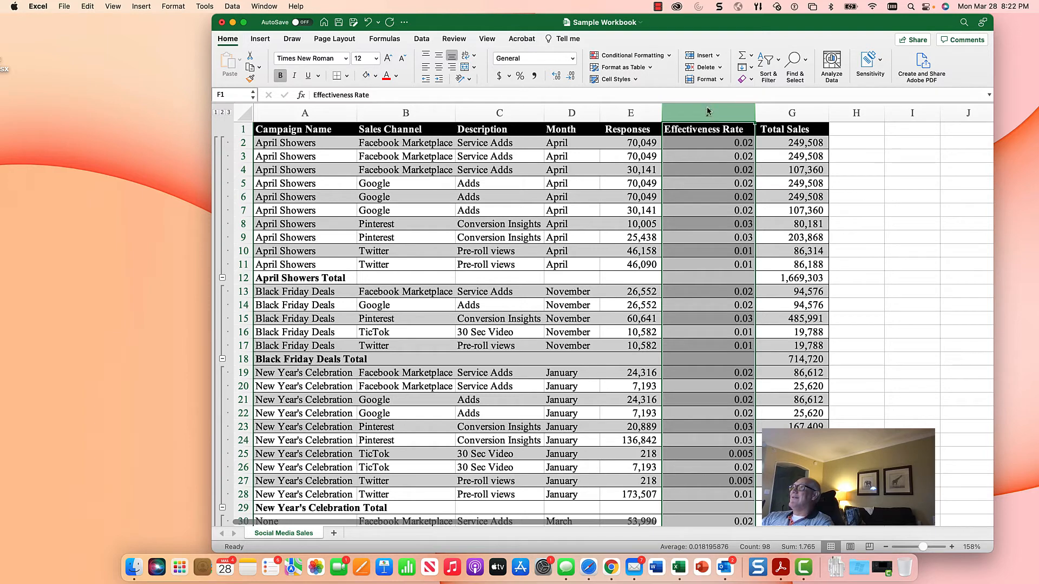
pyautogui.click(520, 76)
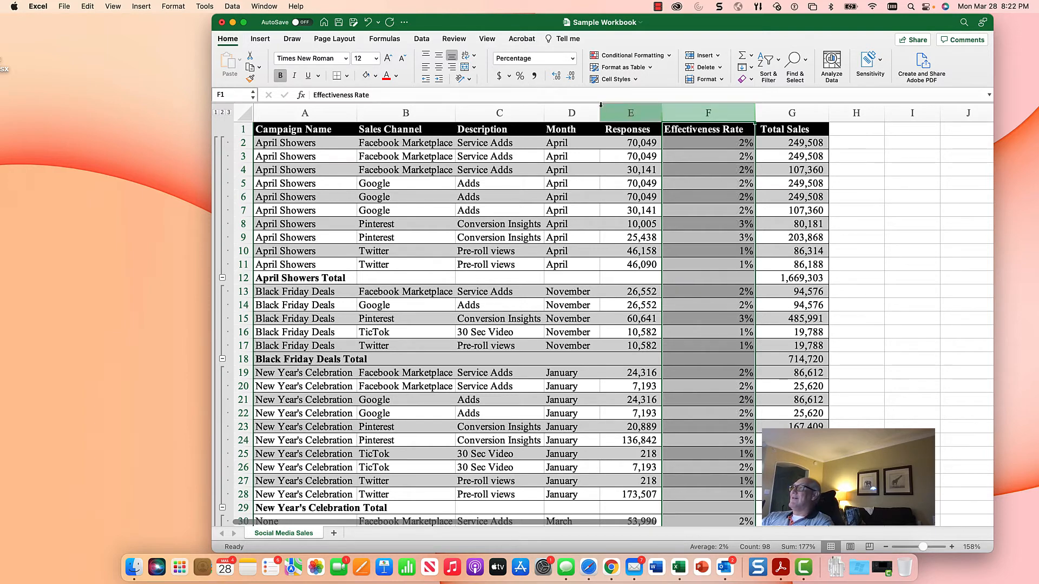
pyautogui.click(557, 77)
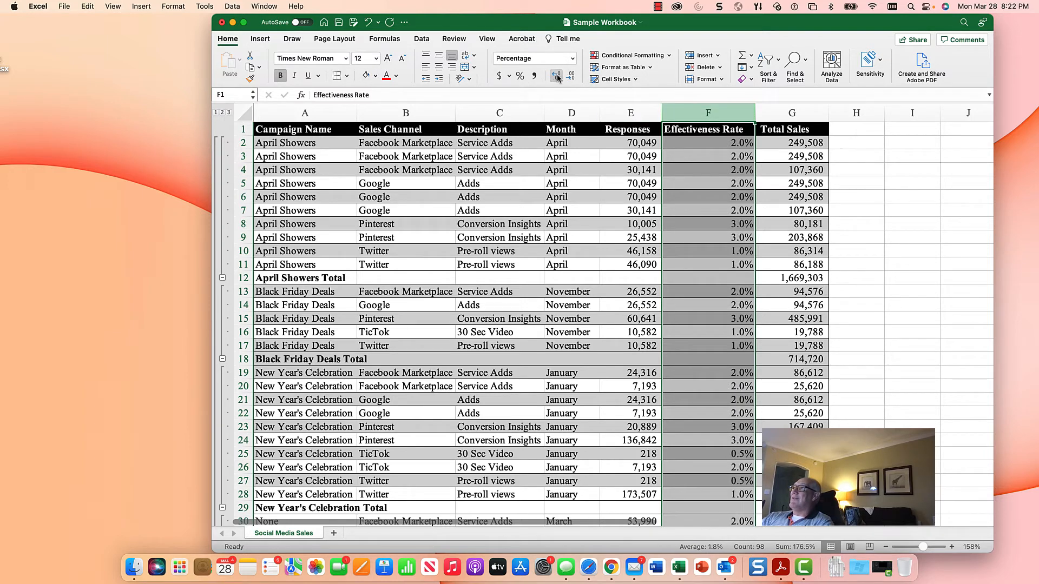
pyautogui.click(557, 77)
pyautogui.click(561, 275)
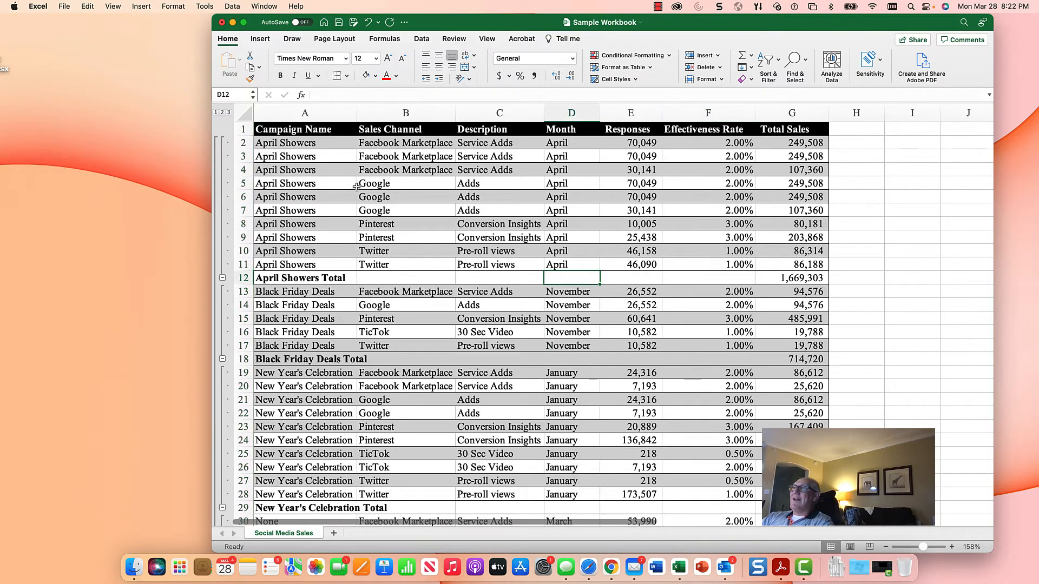
# Step: Add Sum subtotals of Total Sales at each change in Sales Channel without replacing the current subtotals, and auto-fit the Sales Channel column width
pyautogui.click(300, 131)
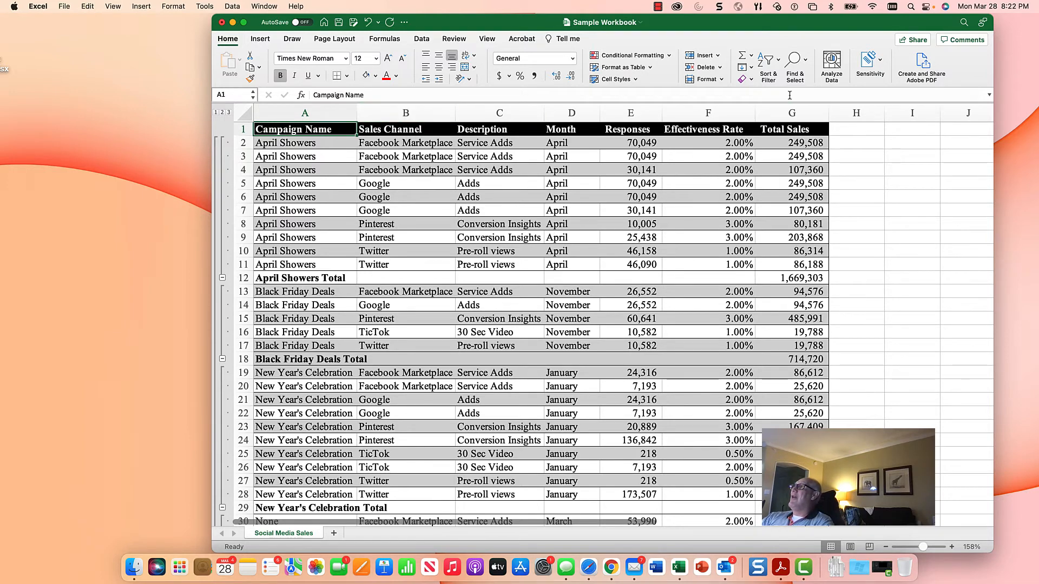
pyautogui.click(427, 41)
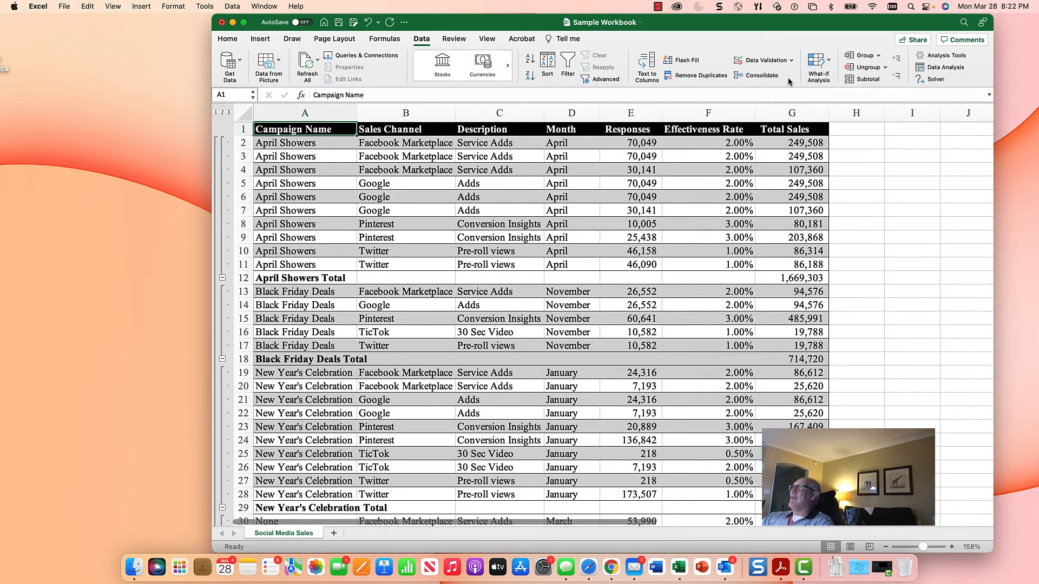
pyautogui.click(863, 79)
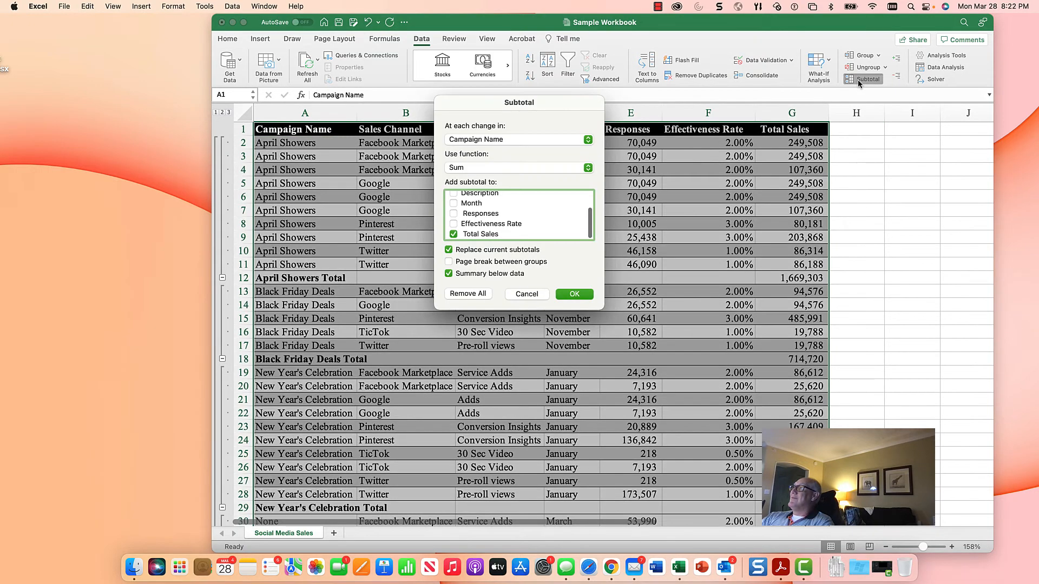
pyautogui.click(588, 140)
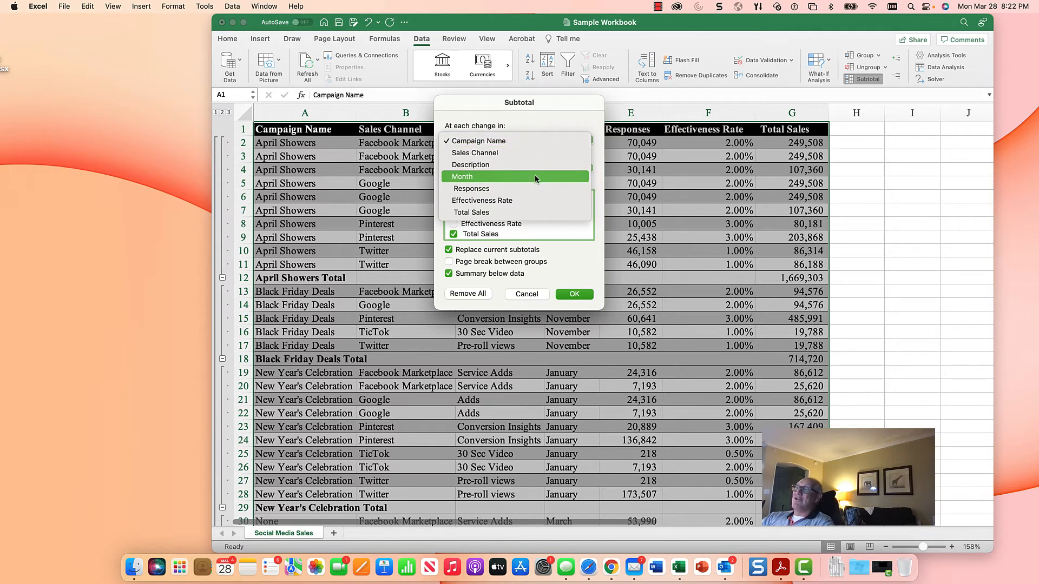
pyautogui.click(534, 153)
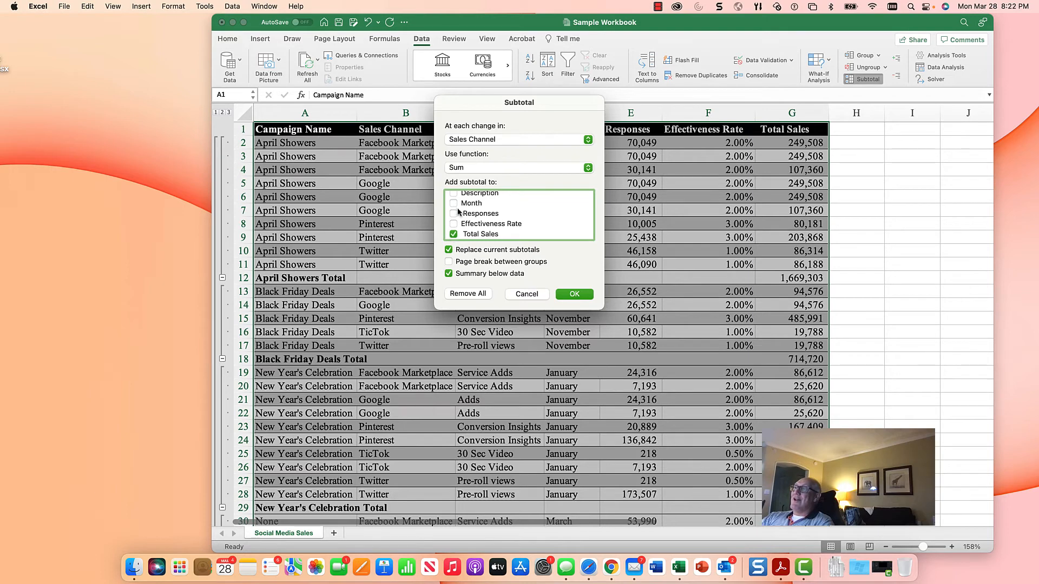
pyautogui.click(448, 250)
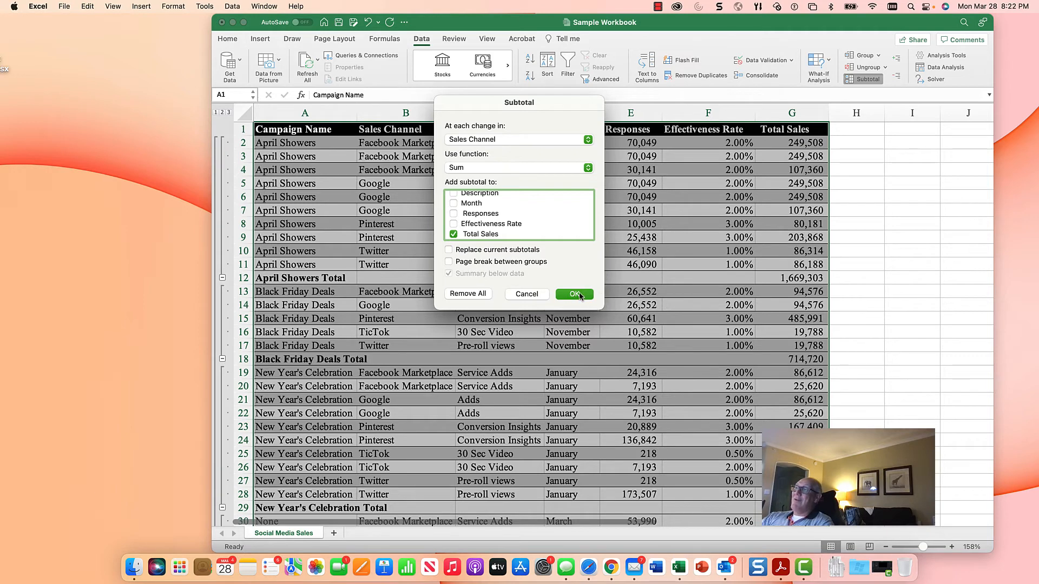
pyautogui.click(574, 294)
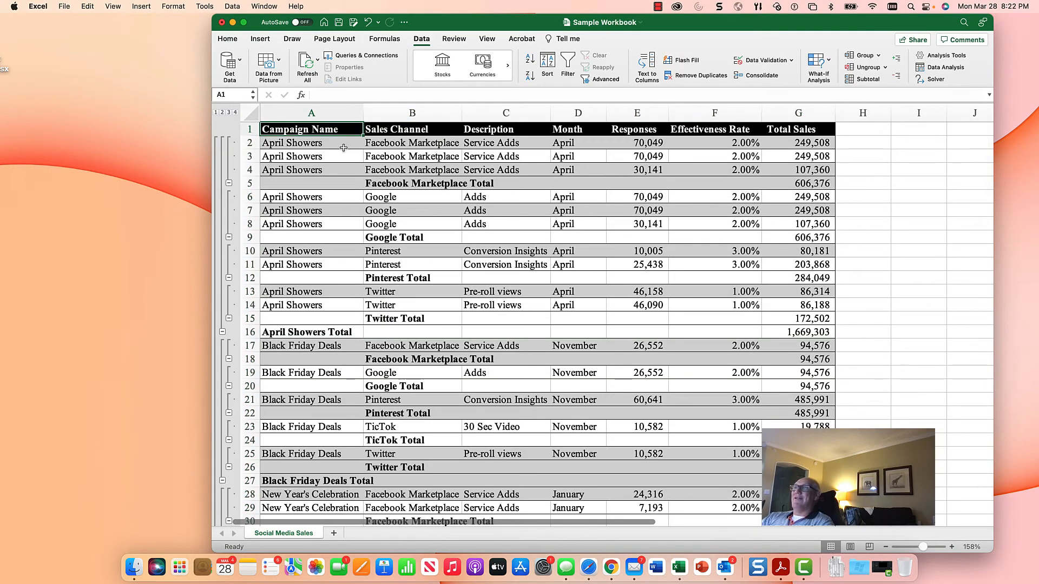
pyautogui.doubleClick(462, 113)
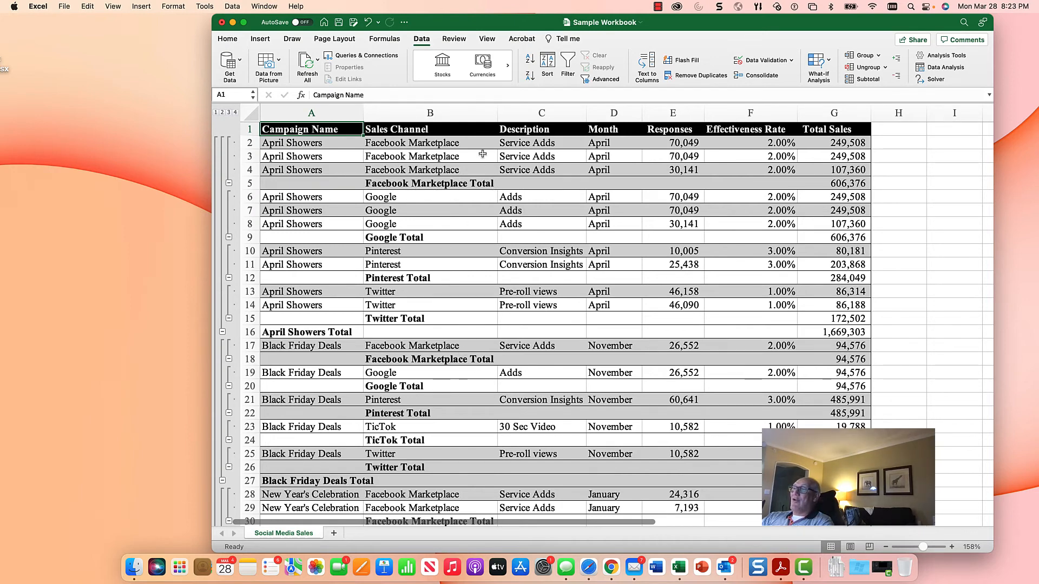
# Step: Review the nested campaign and channel subtotals, collapsing the outline to level 3 and expanding it back to level 4
pyautogui.scroll(-3, 449, 322)
pyautogui.scroll(-5, 454, 323)
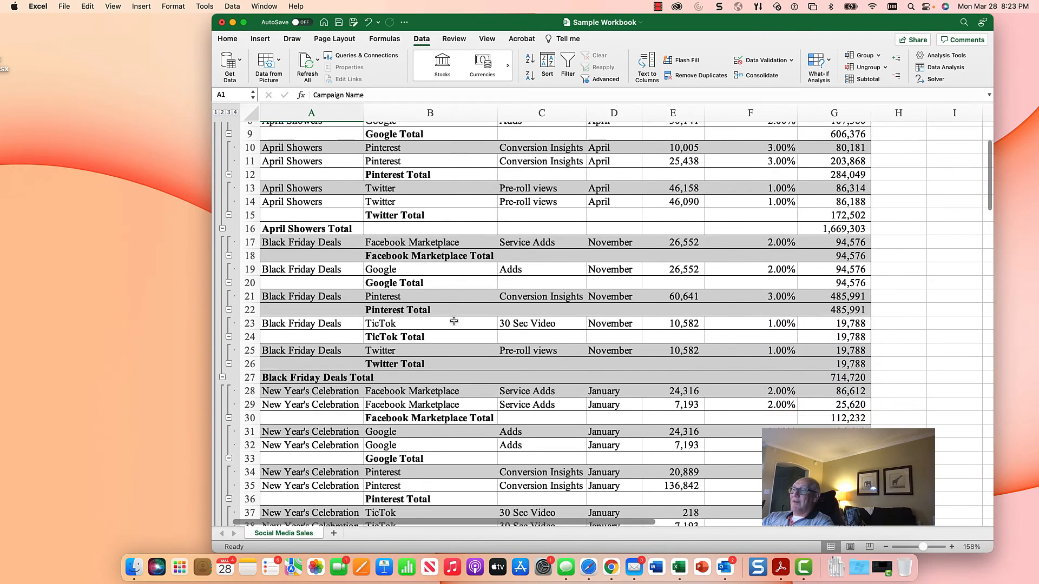
pyautogui.scroll(8, 454, 317)
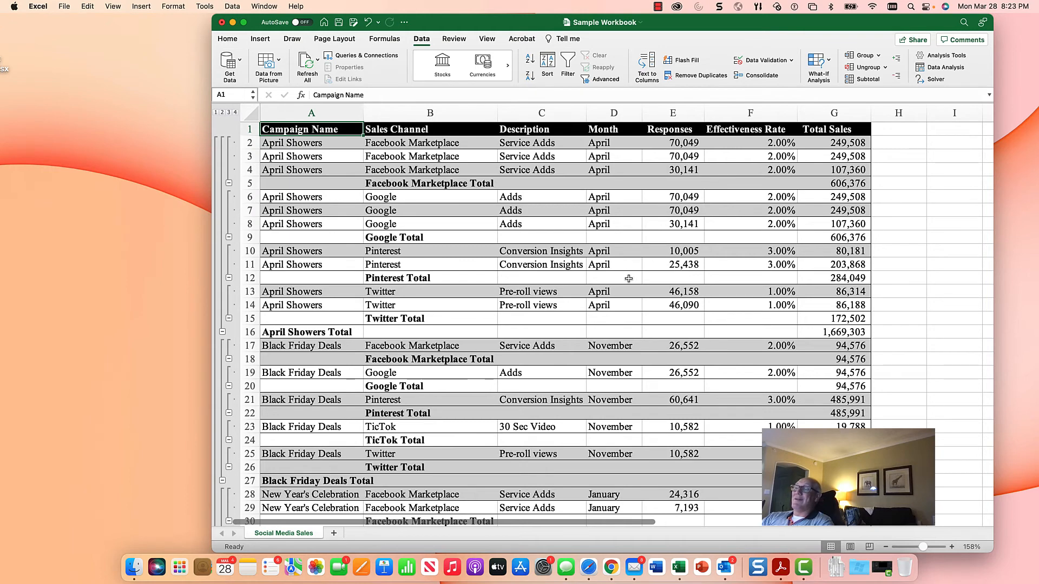
pyautogui.click(228, 113)
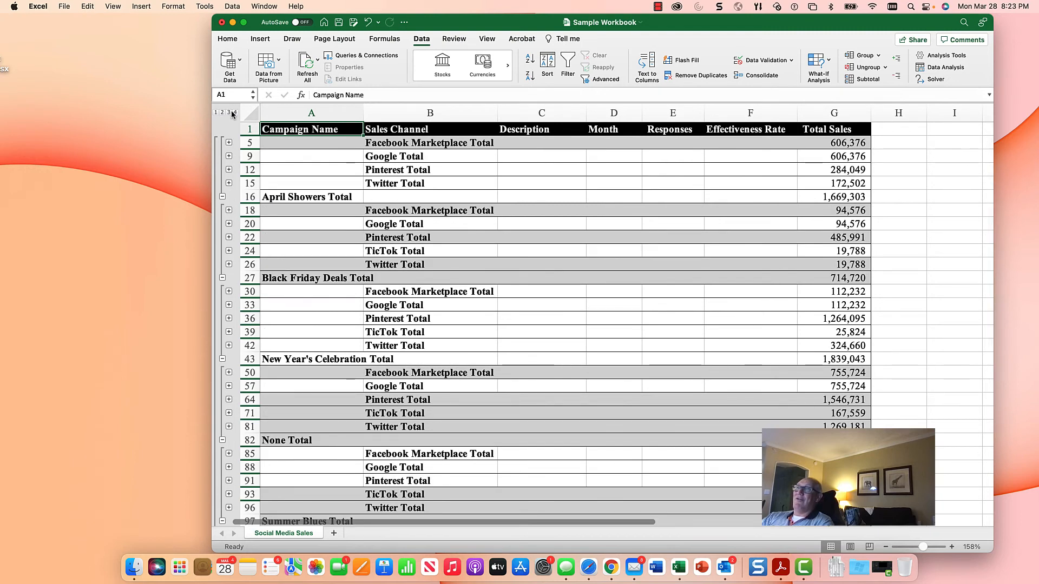
pyautogui.click(235, 112)
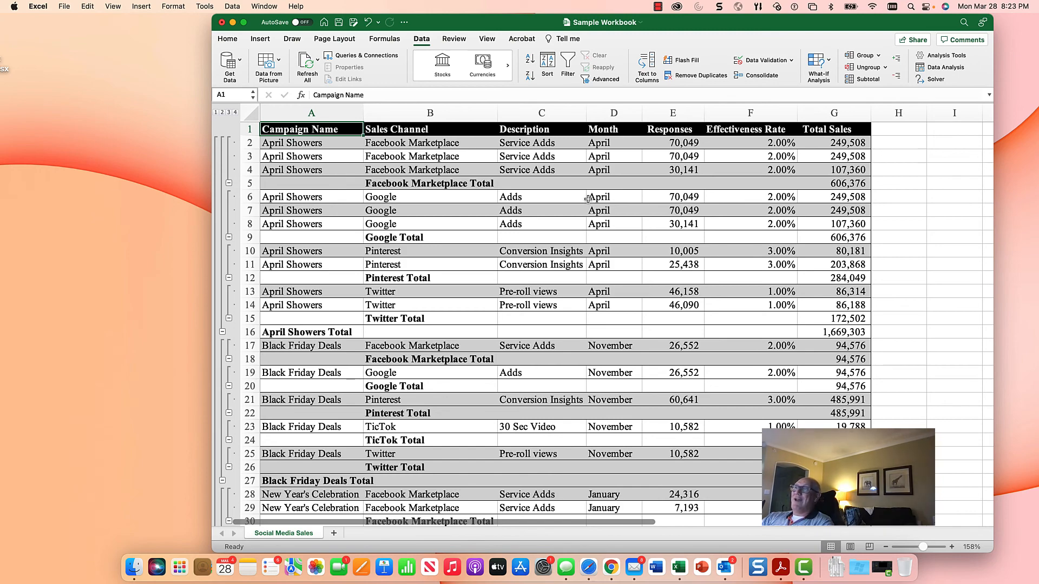
pyautogui.scroll(-4, 538, 279)
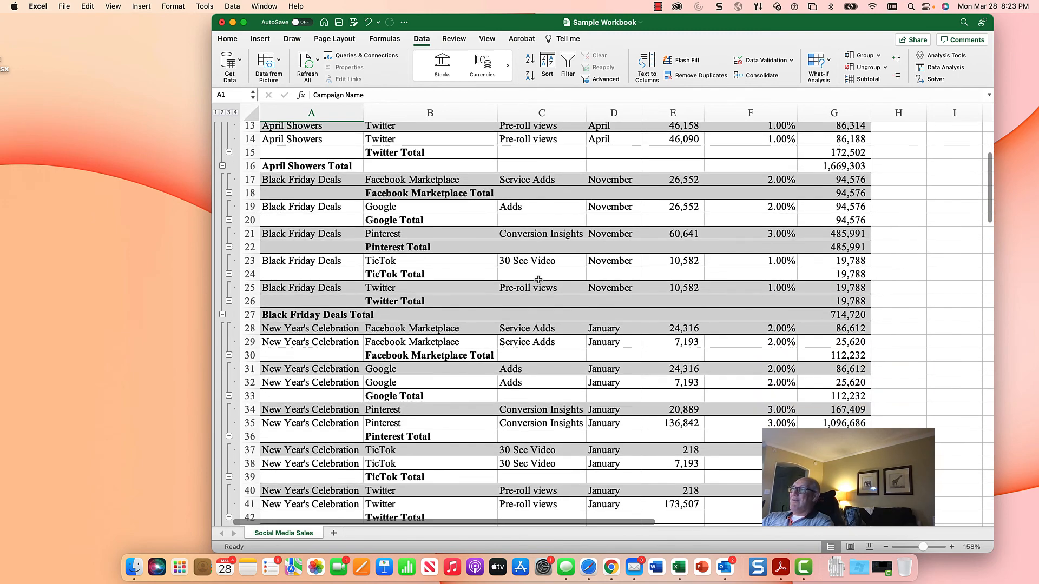
pyautogui.scroll(4, 541, 270)
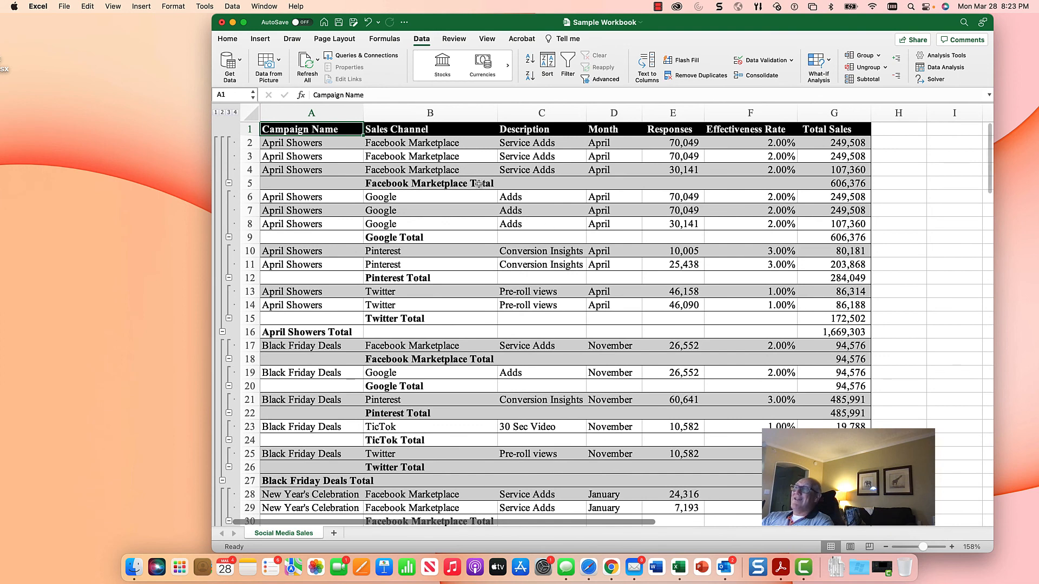